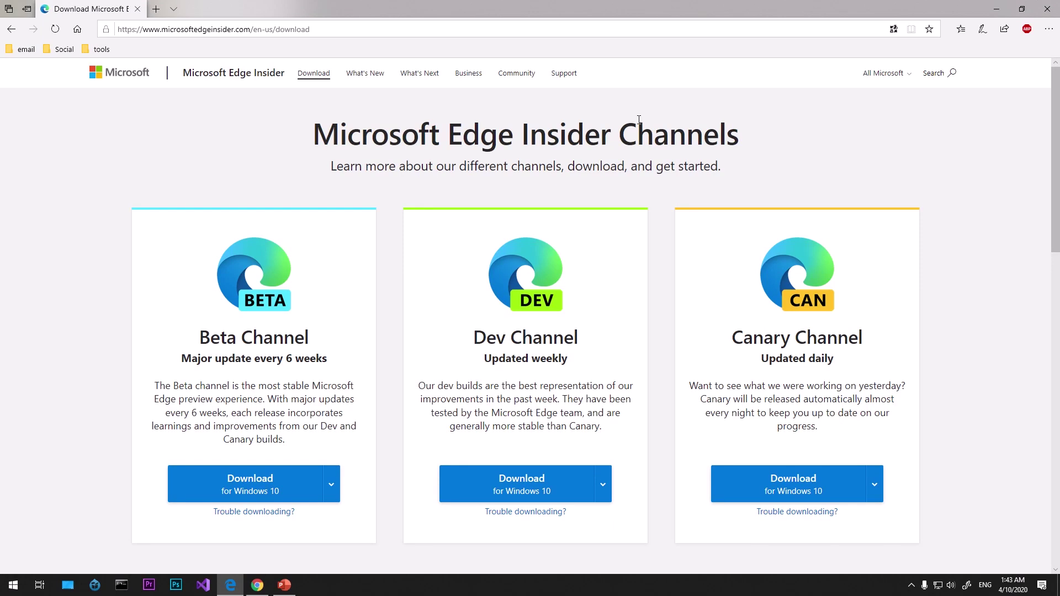
Go to the Edge Insider home page and open the microsoft.com/edge link in a background tab
left_click(229, 81)
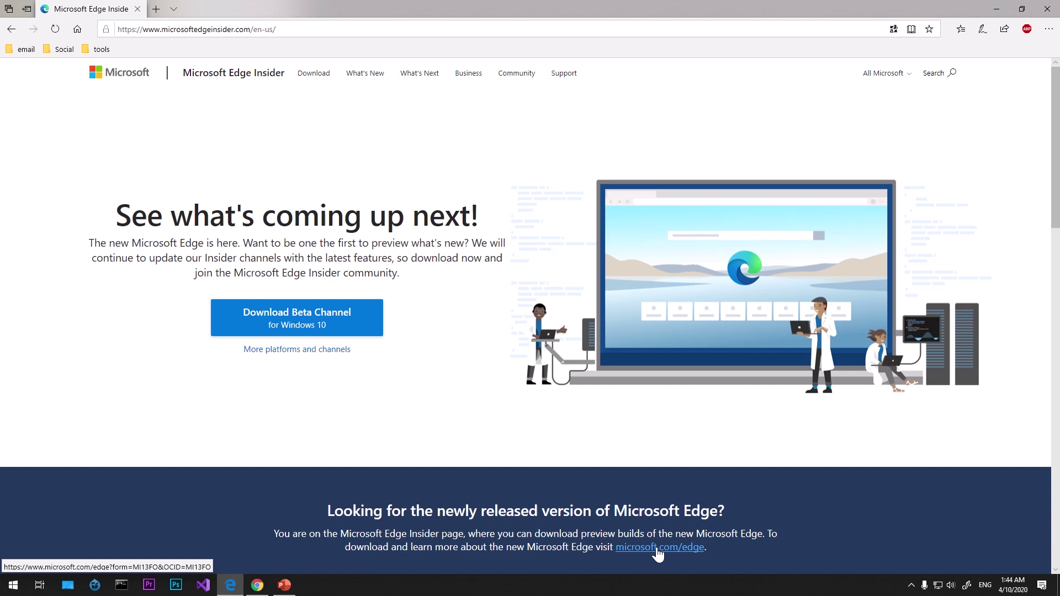
right_click(656, 549)
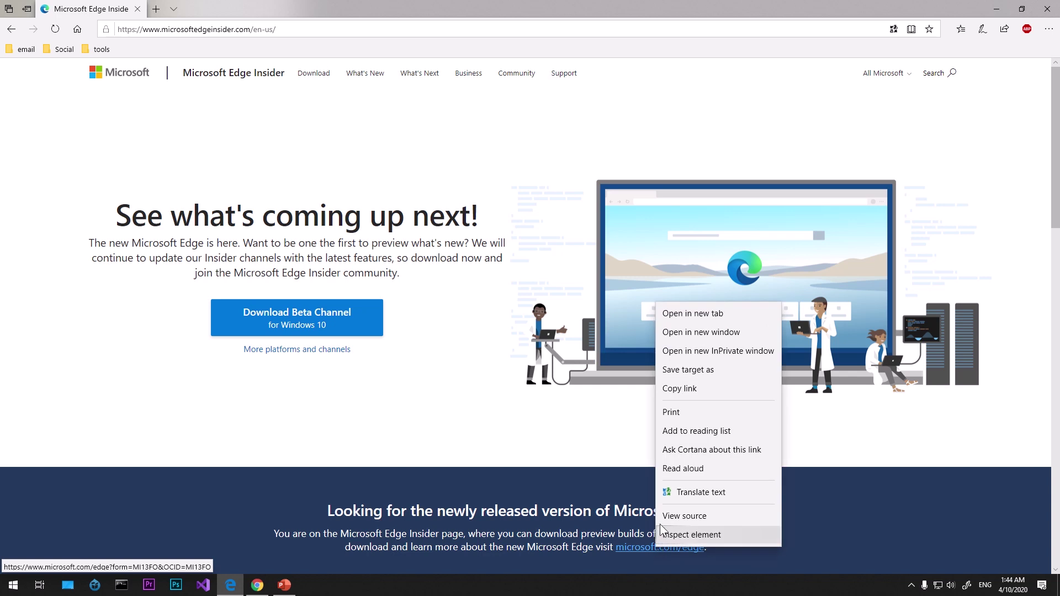
left_click(670, 317)
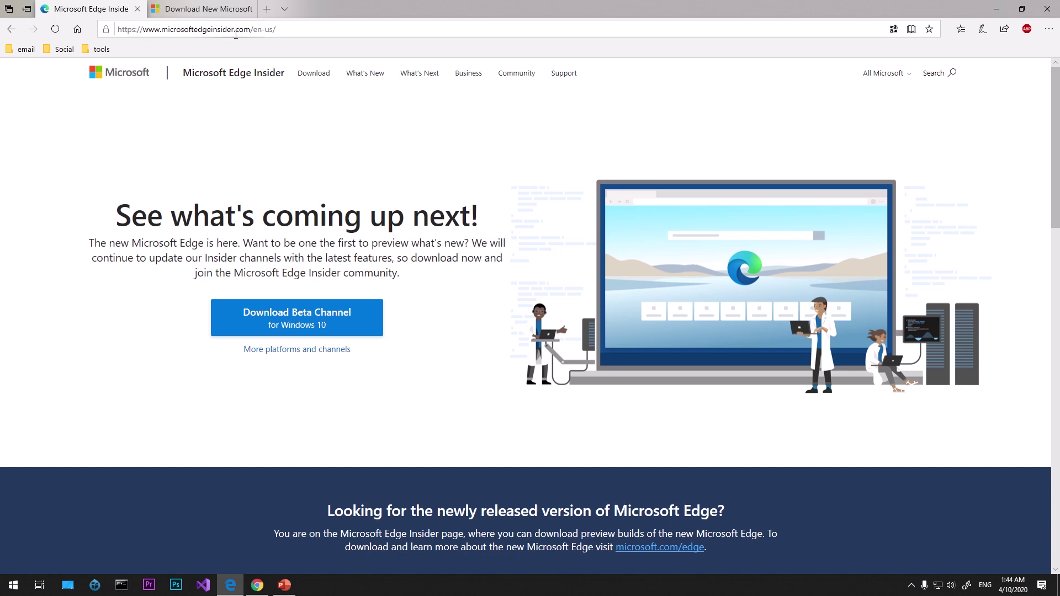
Open the Insider Channels download page and highlight the Beta heading and Dev's 'Updated weekly' schedule
left_click(313, 79)
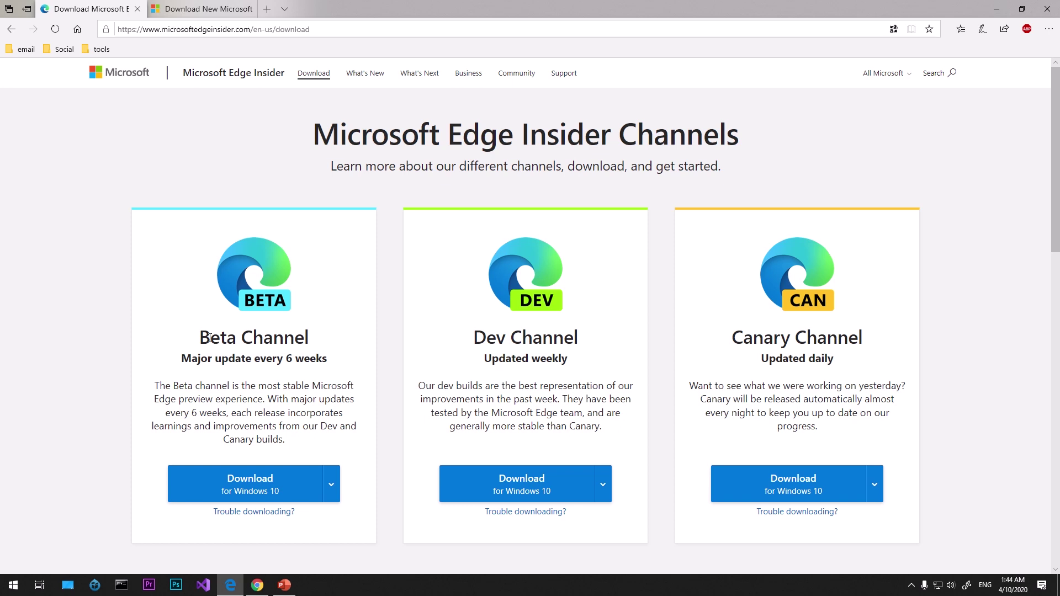
left_click_drag(210, 338, 257, 362)
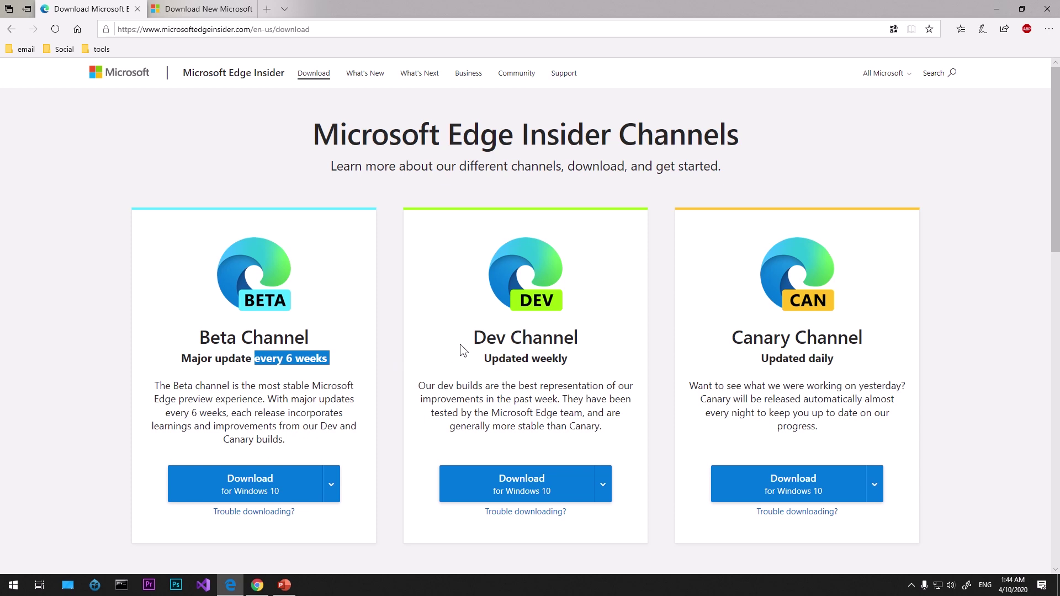
left_click_drag(485, 359, 605, 362)
left_click(605, 362)
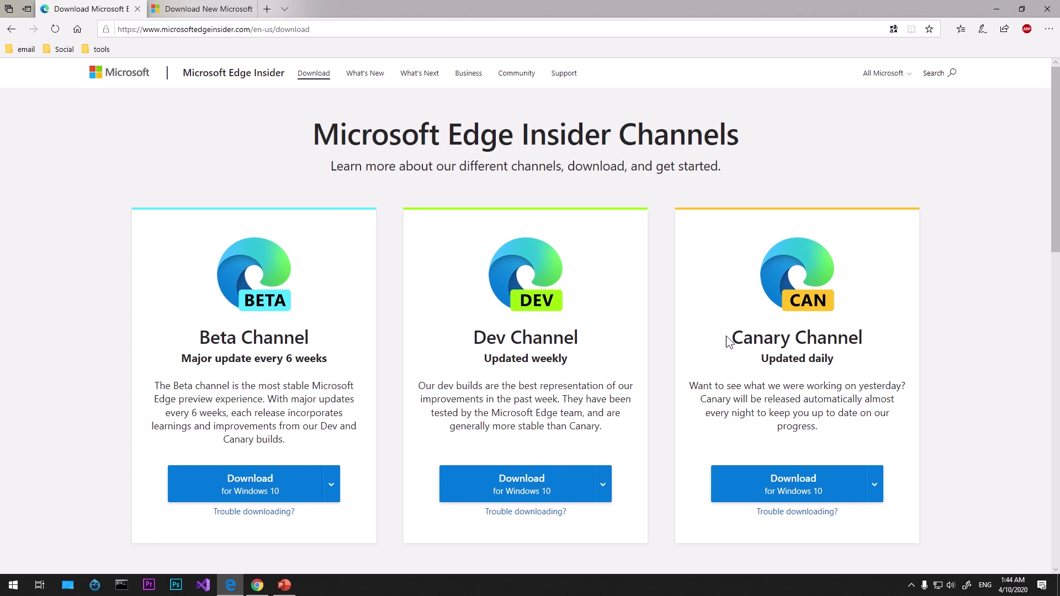
Compare the Canary and Beta Channel headings, then bring up the new Microsoft Edge page
left_click_drag(728, 340, 871, 344)
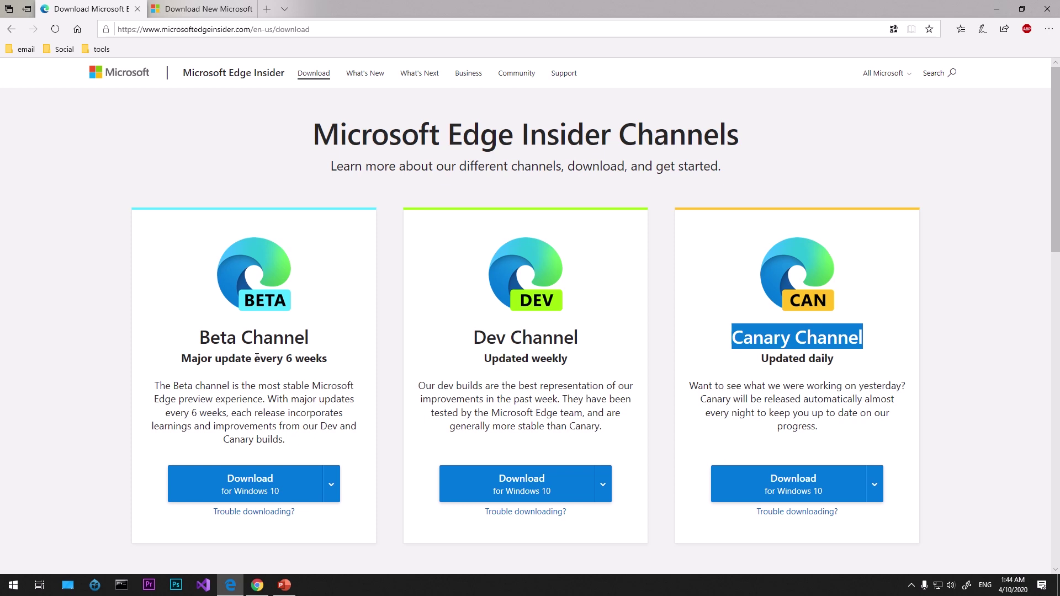
left_click(191, 338)
left_click_drag(191, 338, 338, 366)
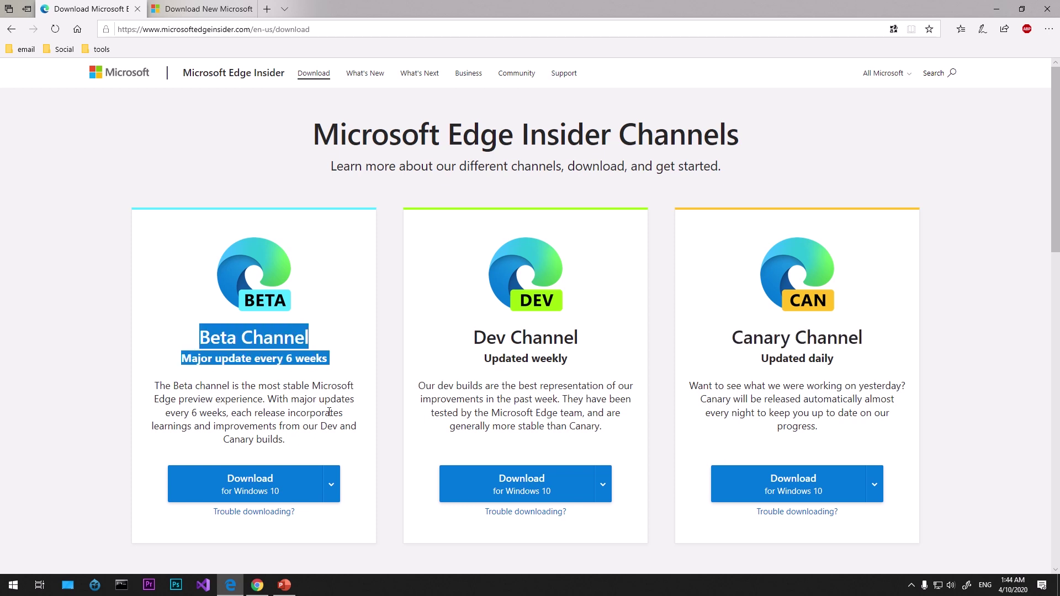
left_click(338, 366)
left_click(183, 3)
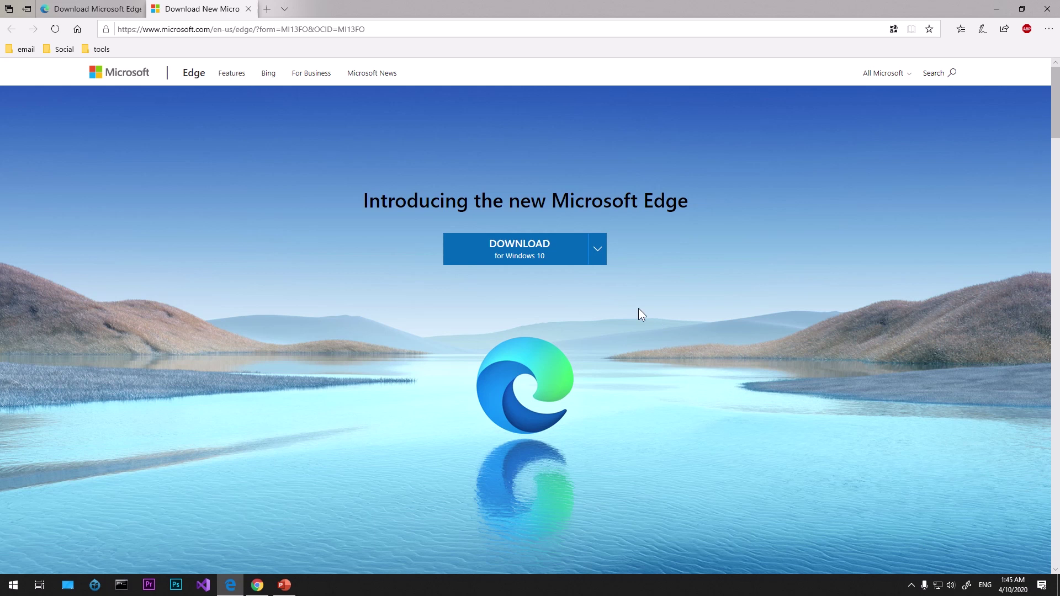
left_click(599, 256)
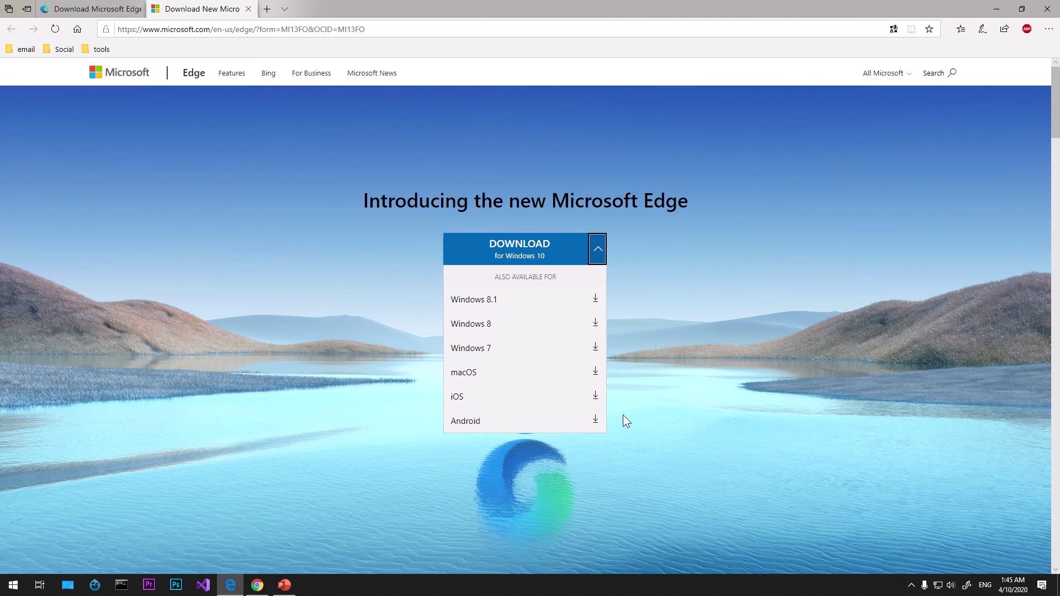
left_click(684, 254)
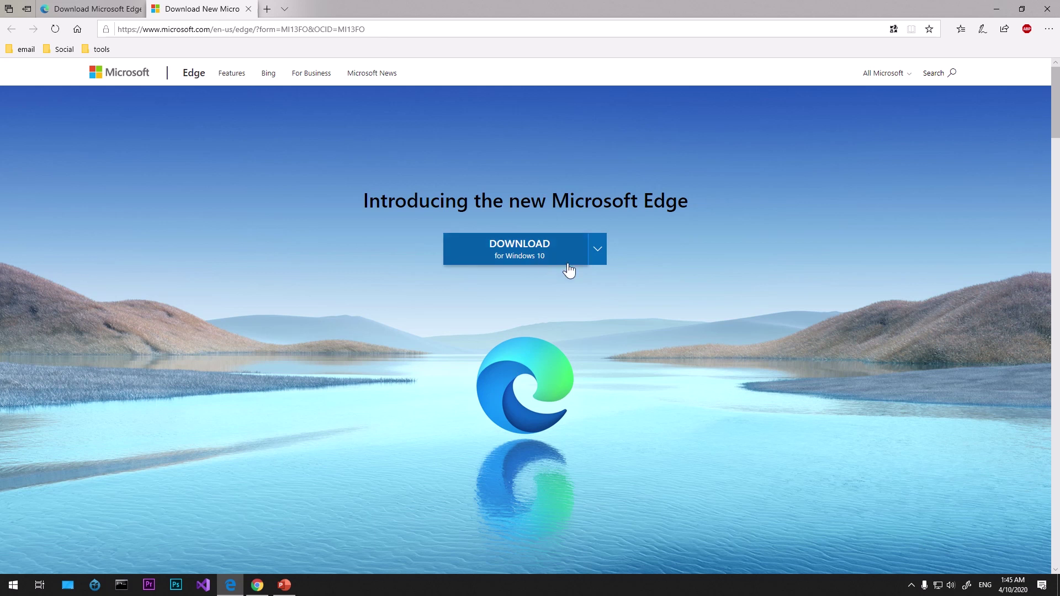
key("super+r")
type("winv")
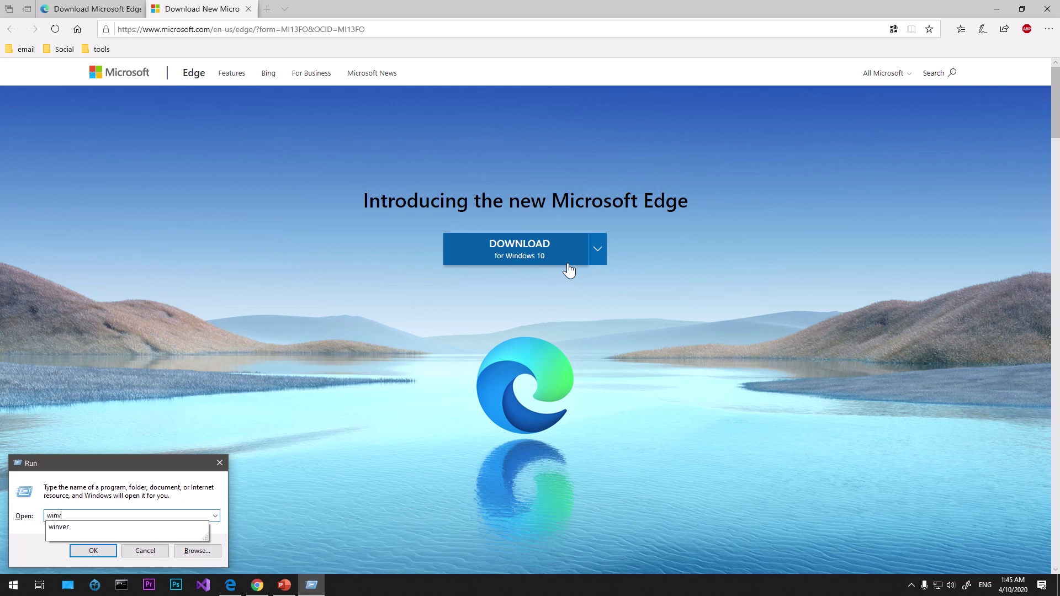
type("er")
key("Return")
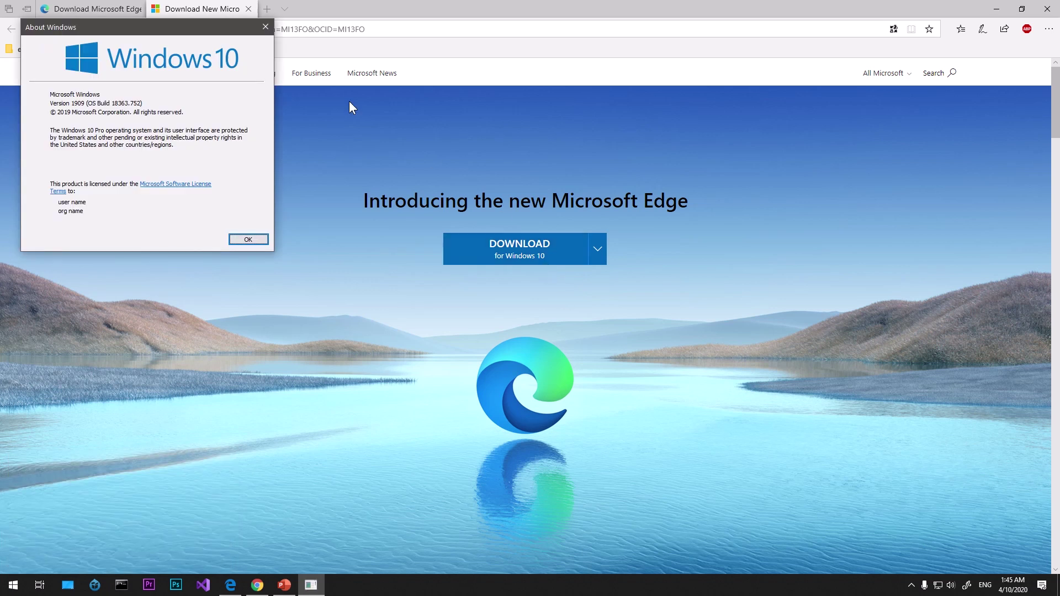
left_click(265, 27)
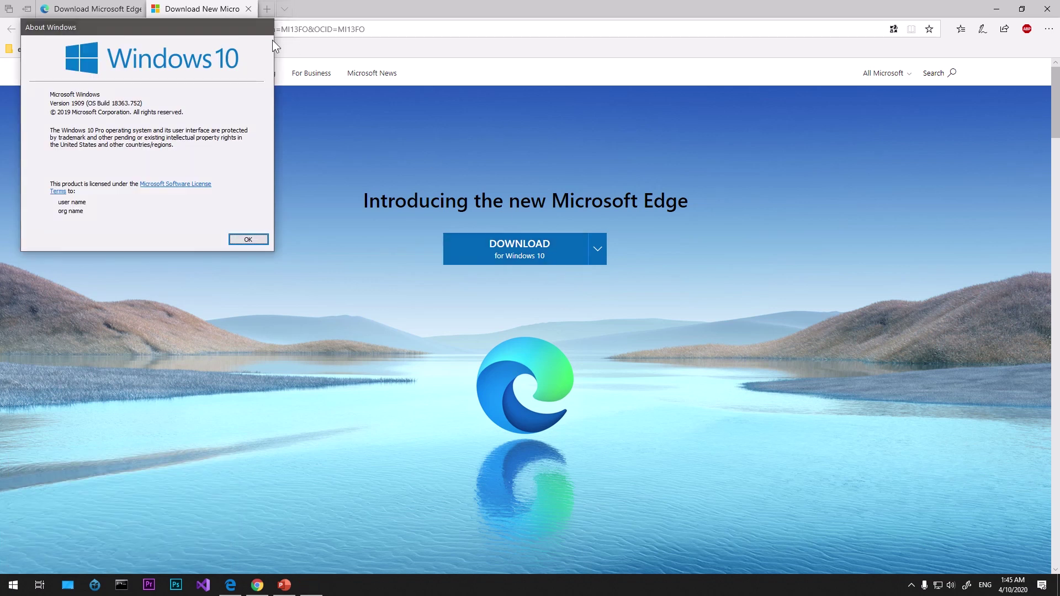
mouse_move(145, 16)
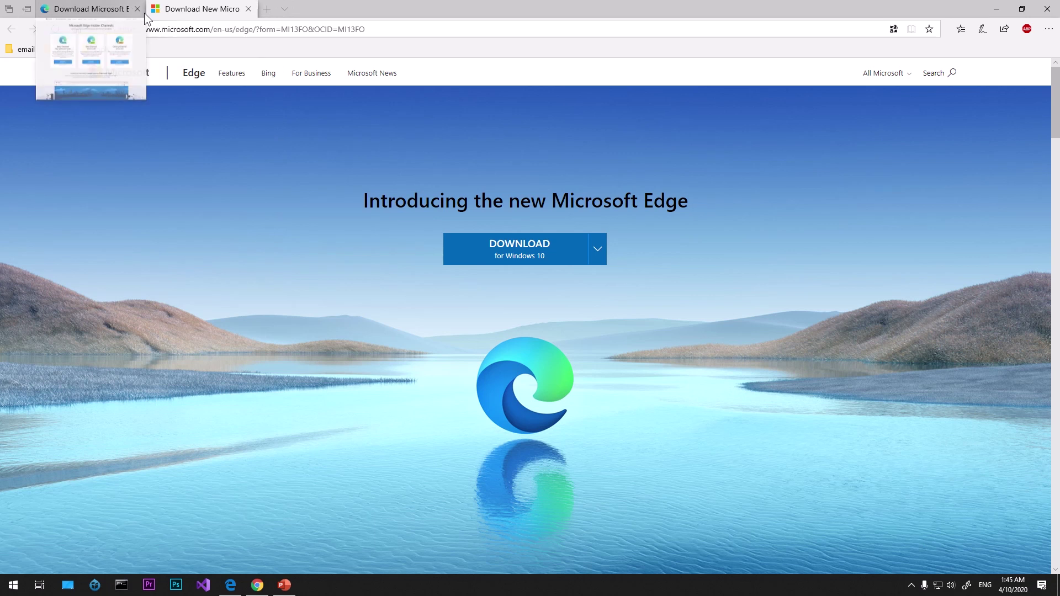
On the Insider Channels page, browse the Dev Channel's other-platform download list, then close it
left_click(110, 9)
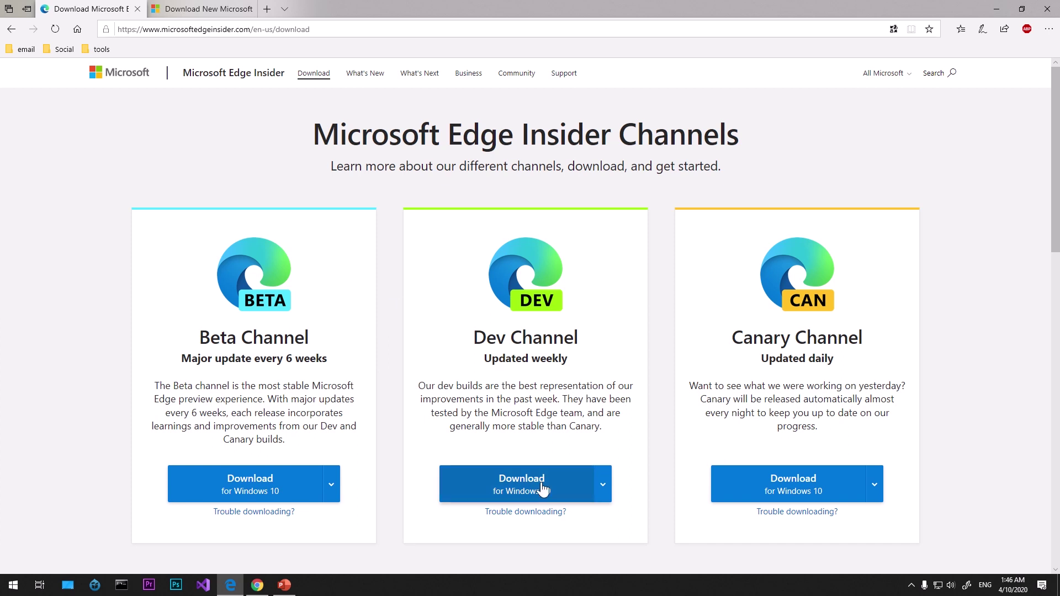
left_click(603, 488)
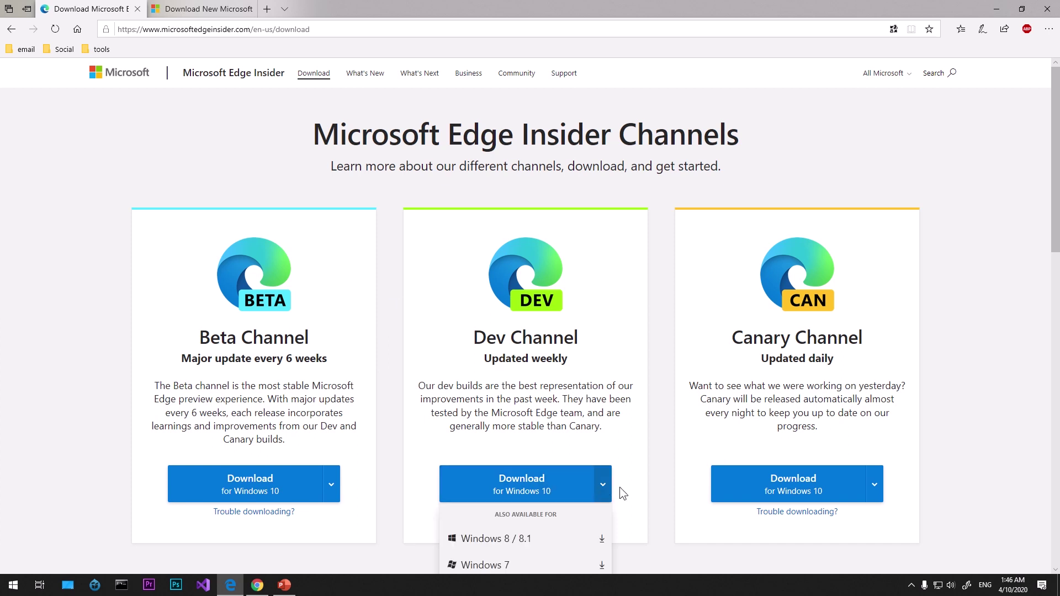
scroll(724, 442, "down", 2)
scroll(713, 419, "down", 6)
scroll(701, 395, "up", 3)
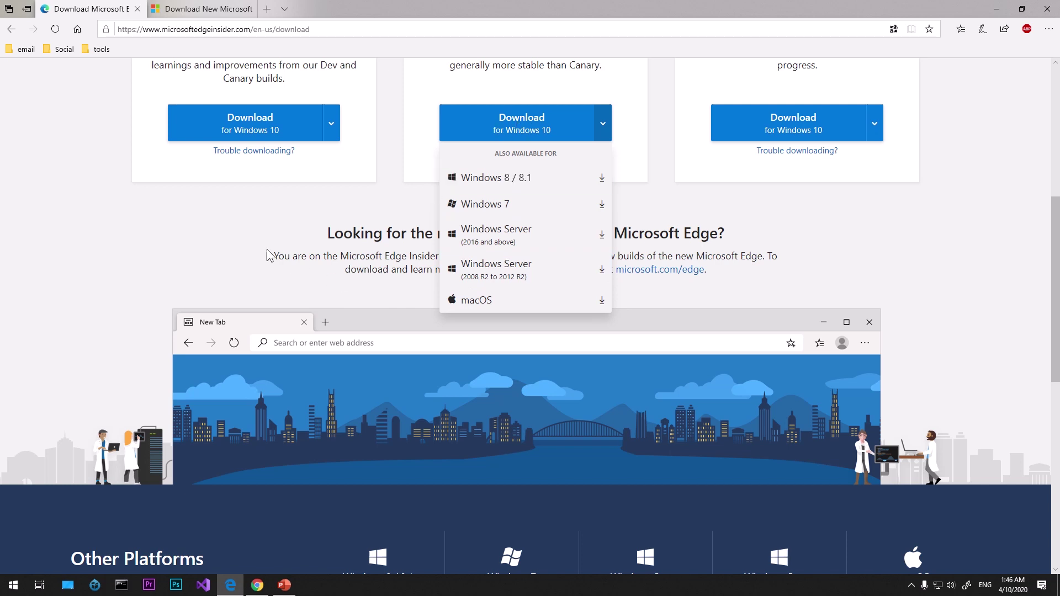
key("Escape")
scroll(343, 242, "up", 3)
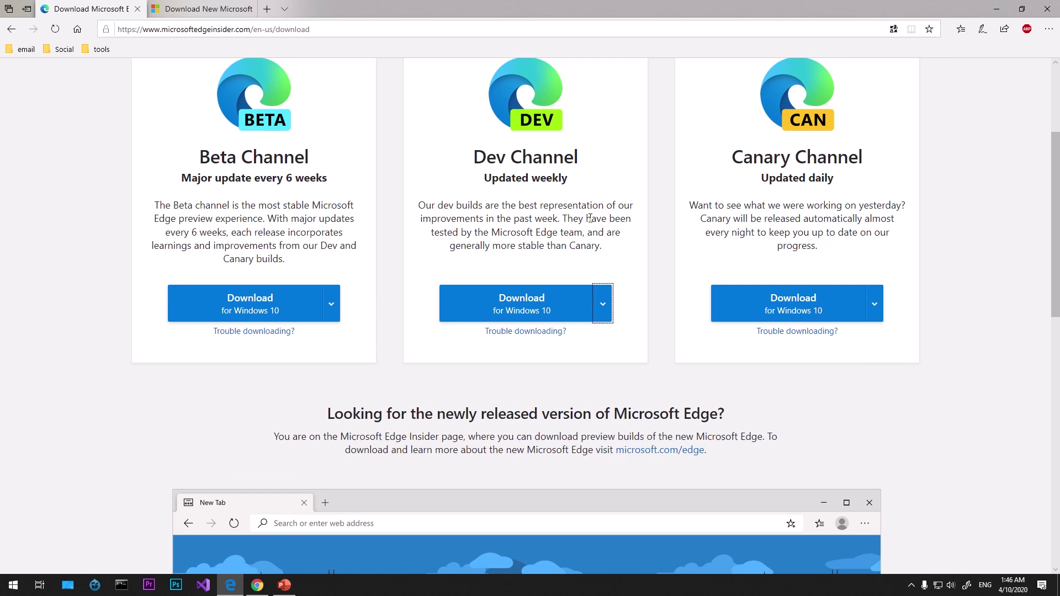
Accept the Dev Channel terms with usage data sharing left on and download MicrosoftEdgeSetupDev.exe
left_click(553, 310)
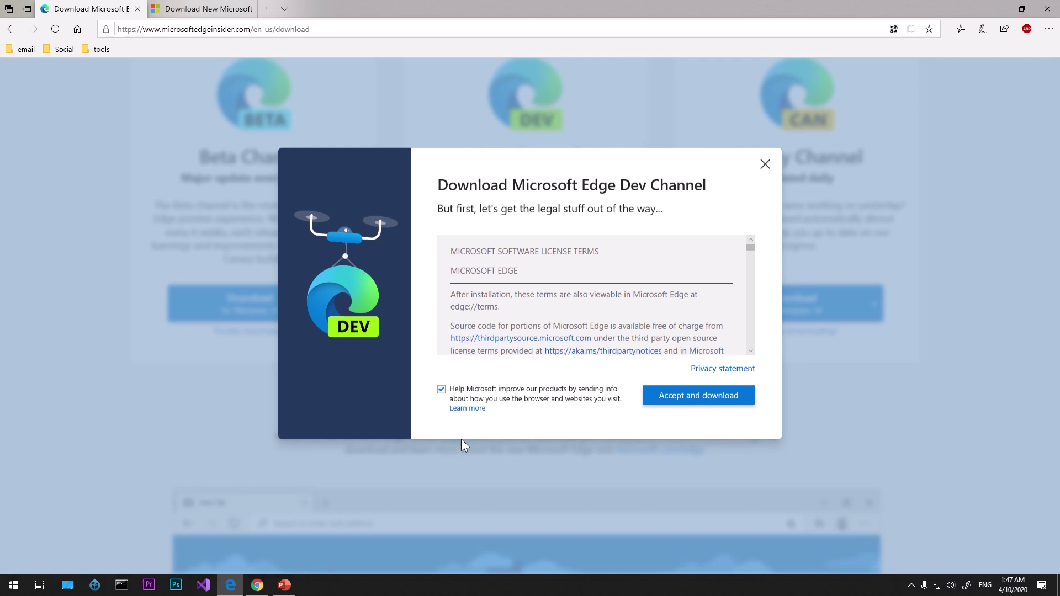
left_click(440, 391)
left_click(441, 392)
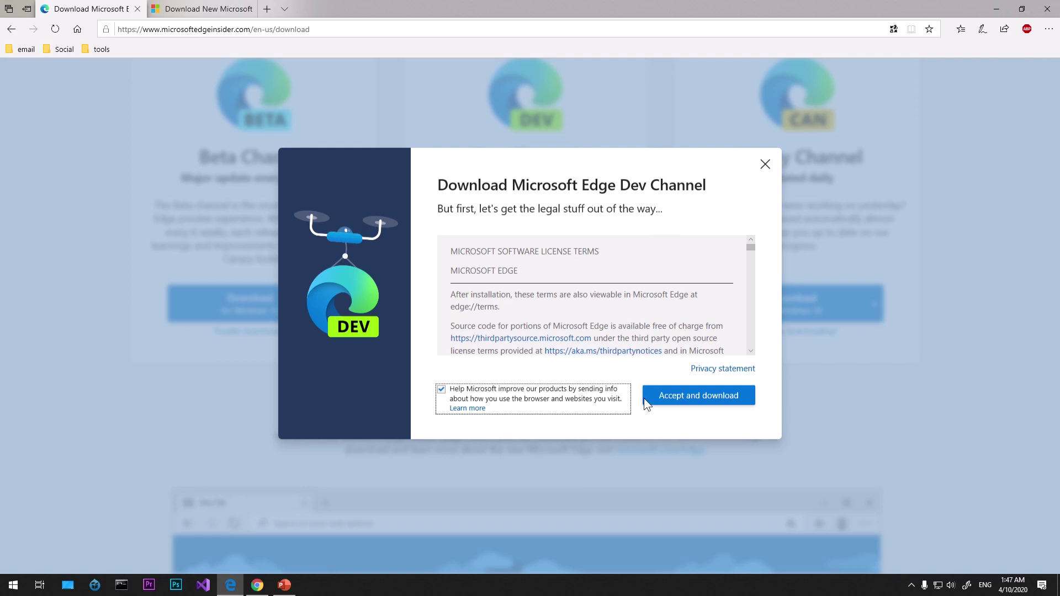
left_click(688, 404)
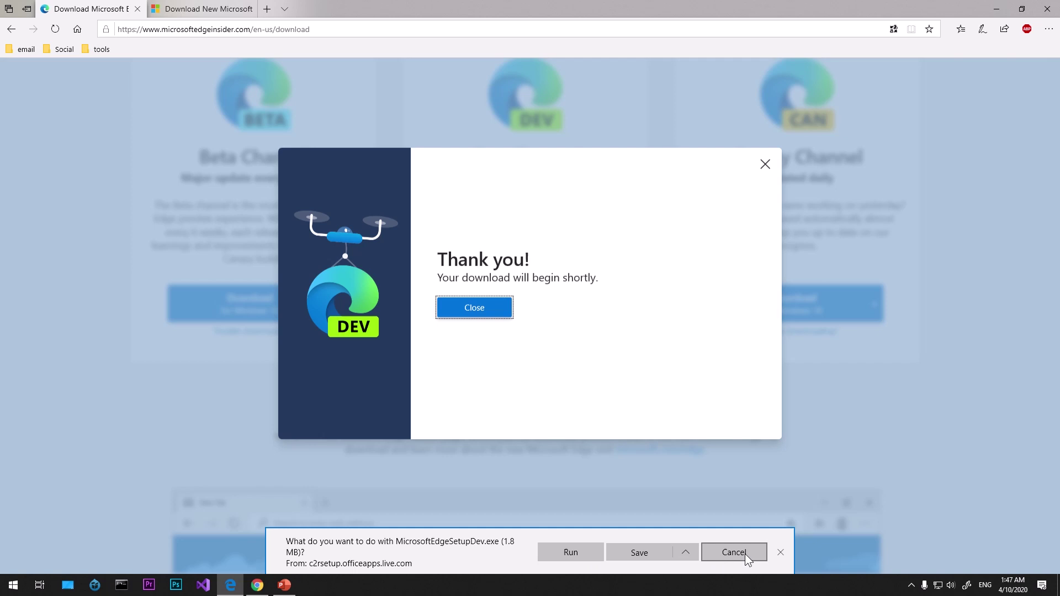
Run MicrosoftEdgeSetupDev.exe from the download bar so the installer starts downloading Edge Dev
left_click(577, 554)
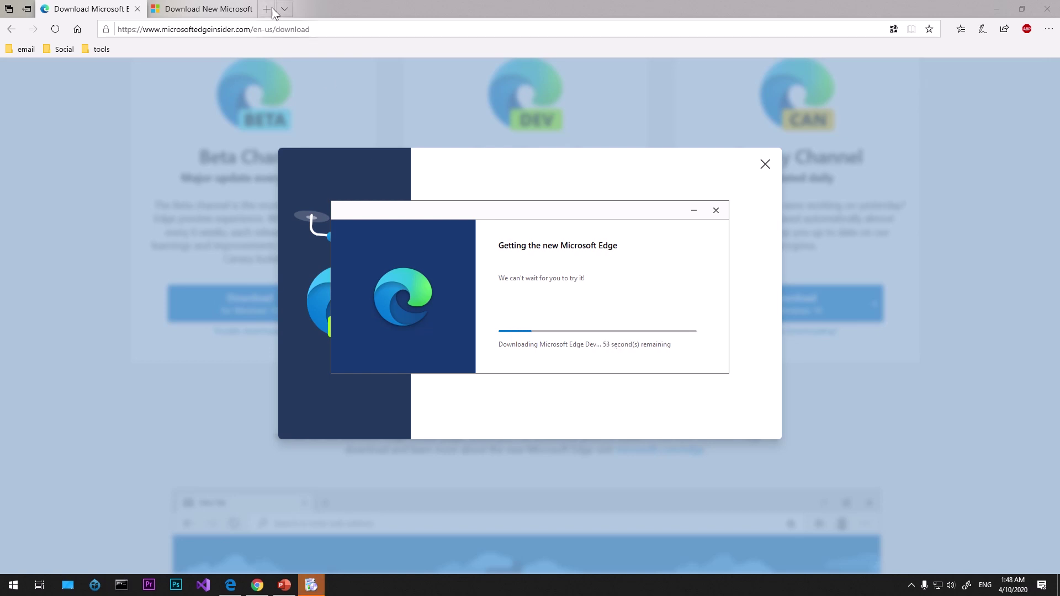
Read down the Edge features page to 'Customize with extensions' and open Browse Extensions in a new tab
left_click(206, 4)
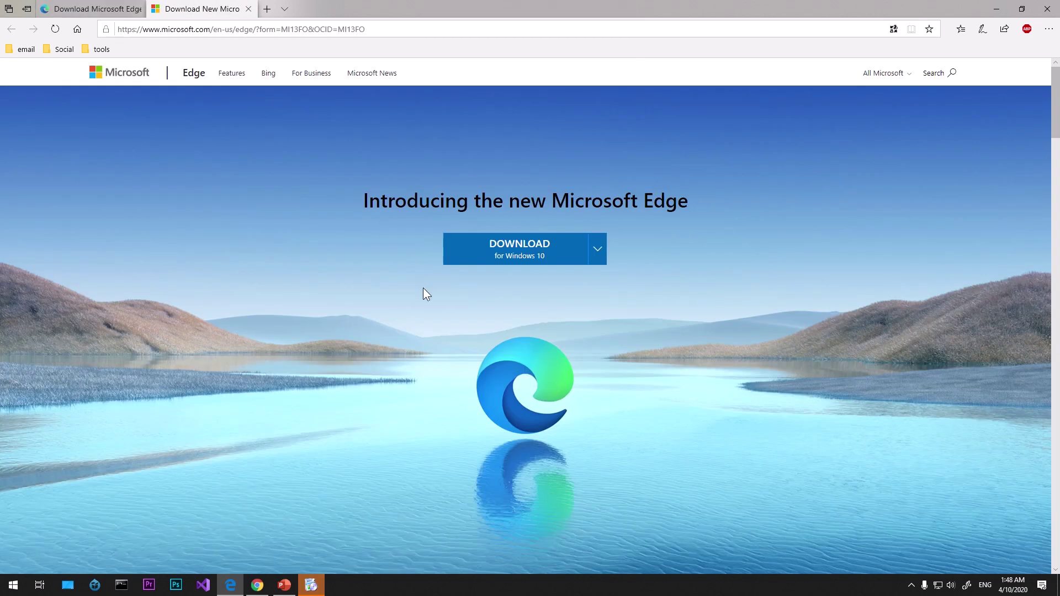
left_click(237, 75)
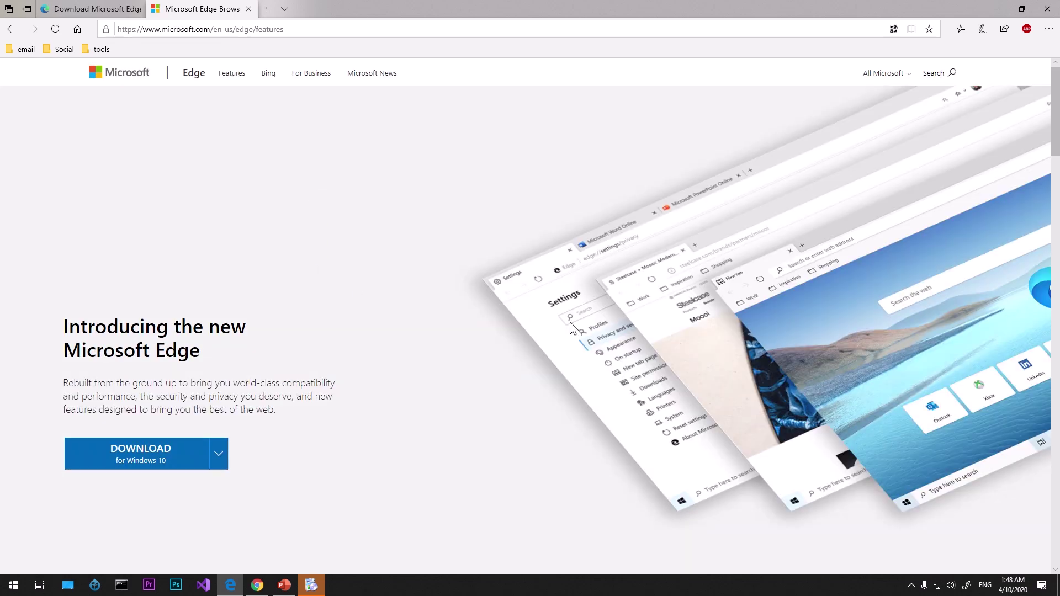
scroll(723, 359, "down", 10)
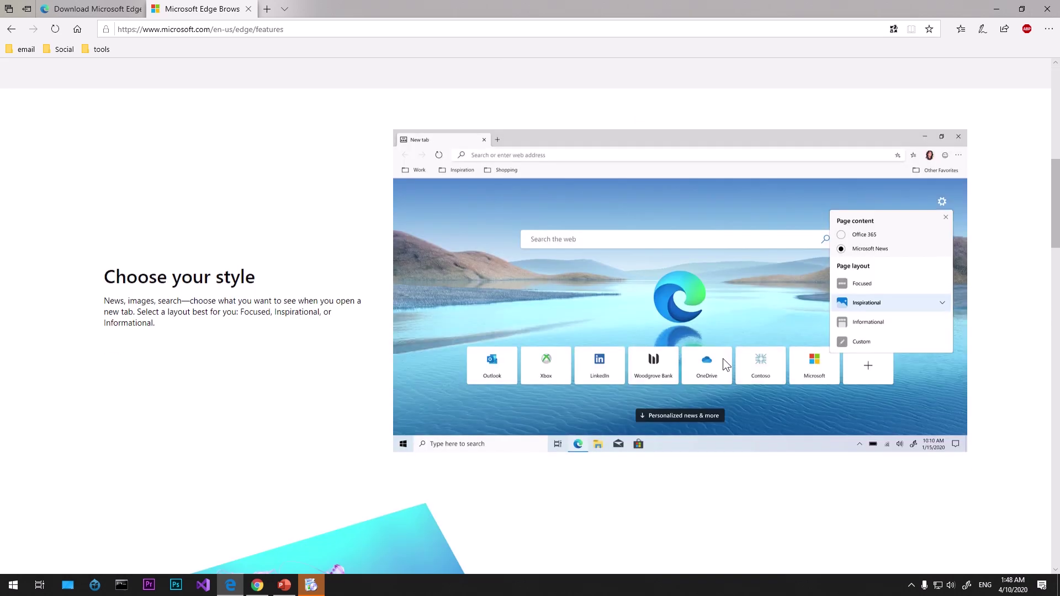
scroll(723, 359, "down", 5)
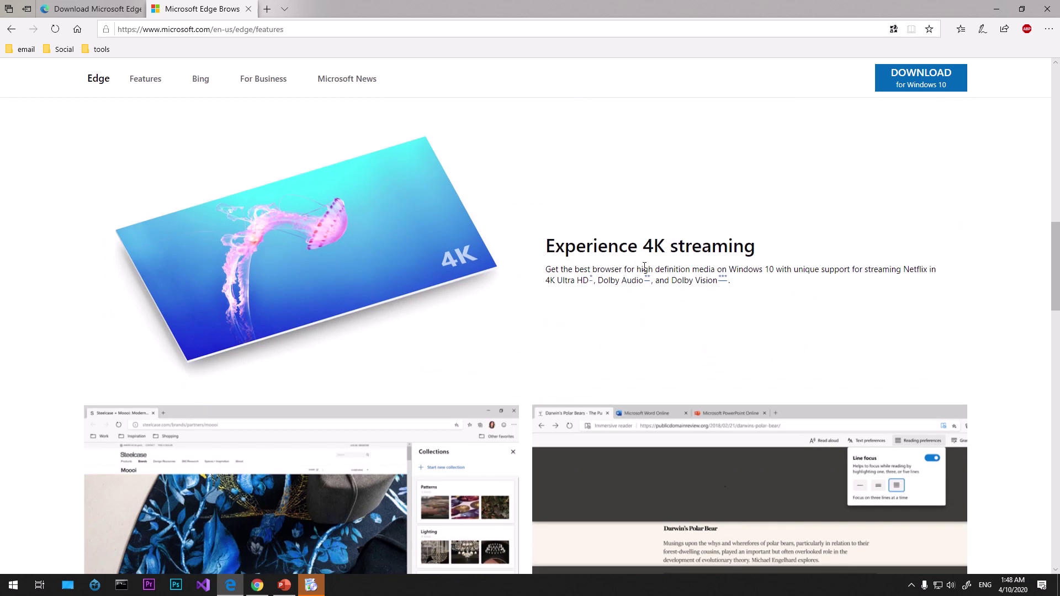
scroll(773, 317, "down", 10)
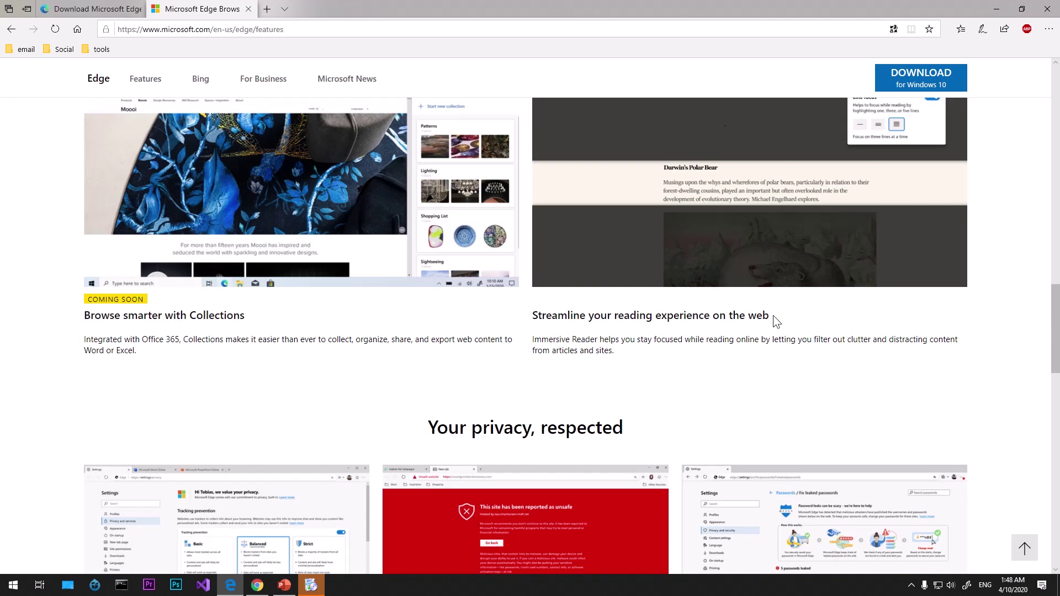
scroll(773, 316, "down", 10)
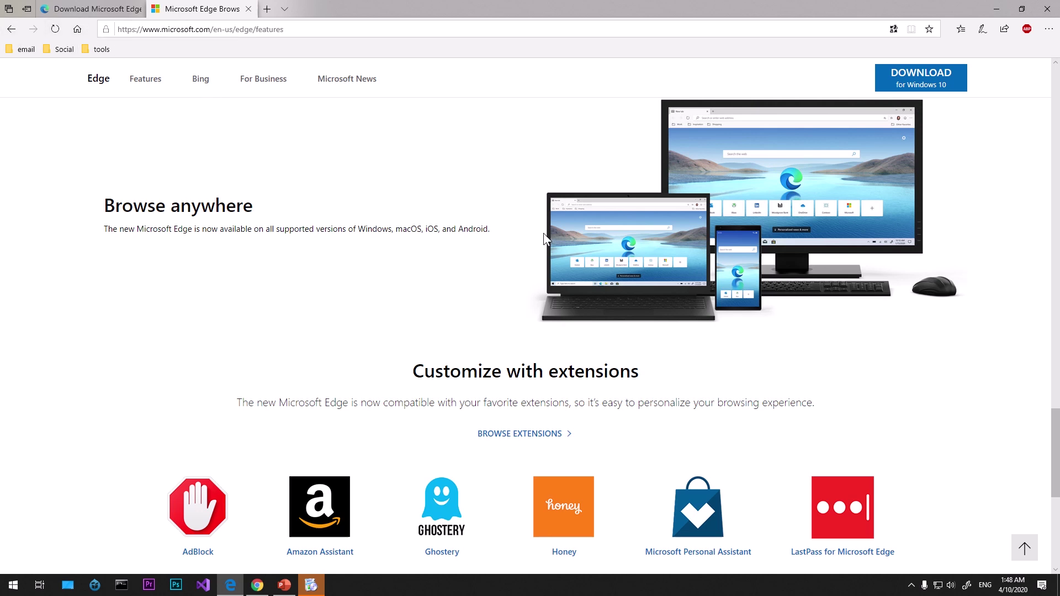
scroll(598, 354, "down", 6)
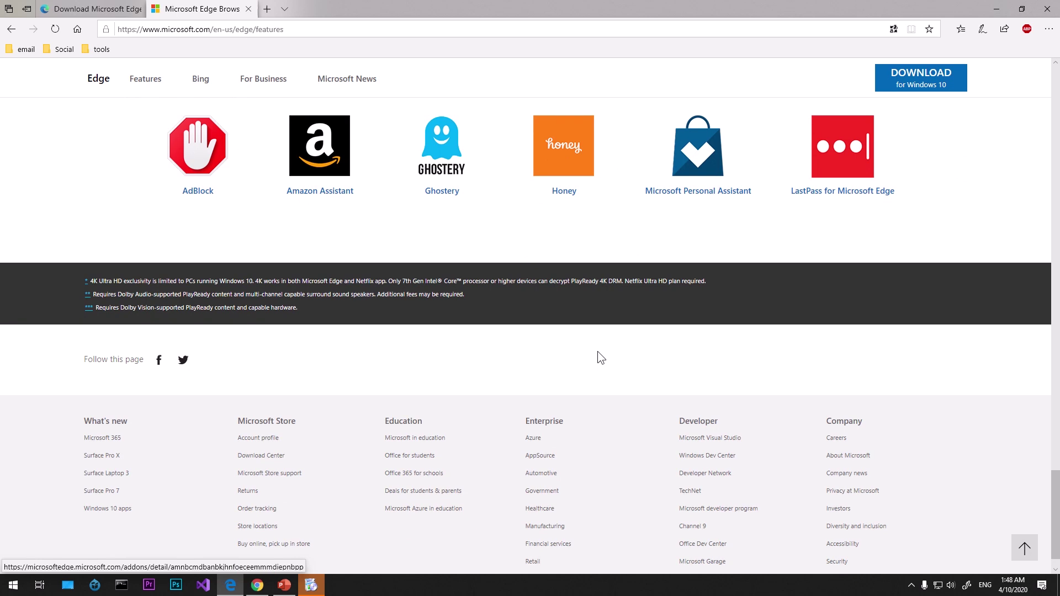
scroll(598, 351, "up", 3)
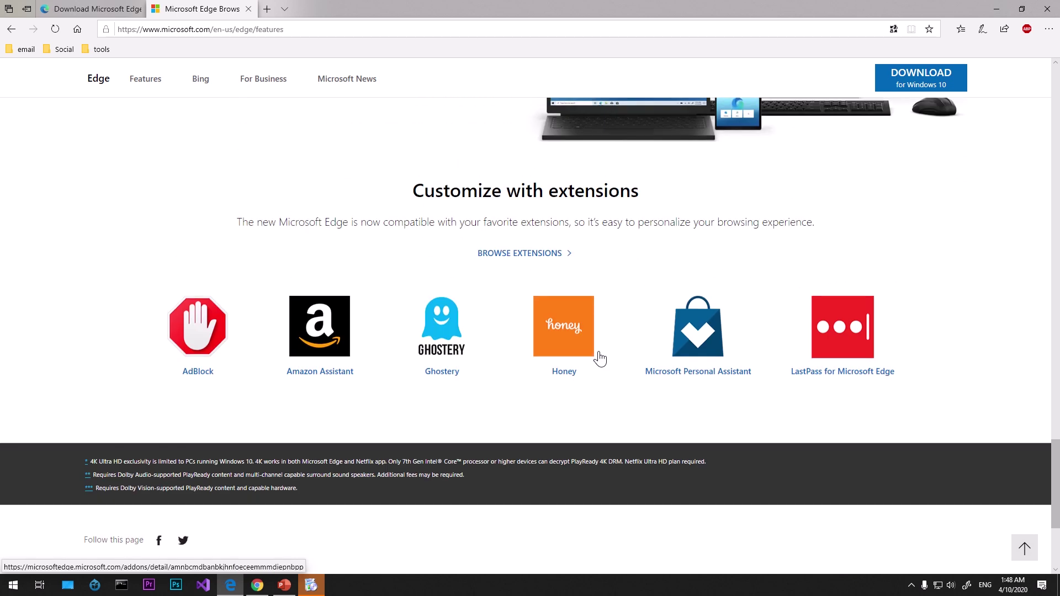
left_click(492, 254)
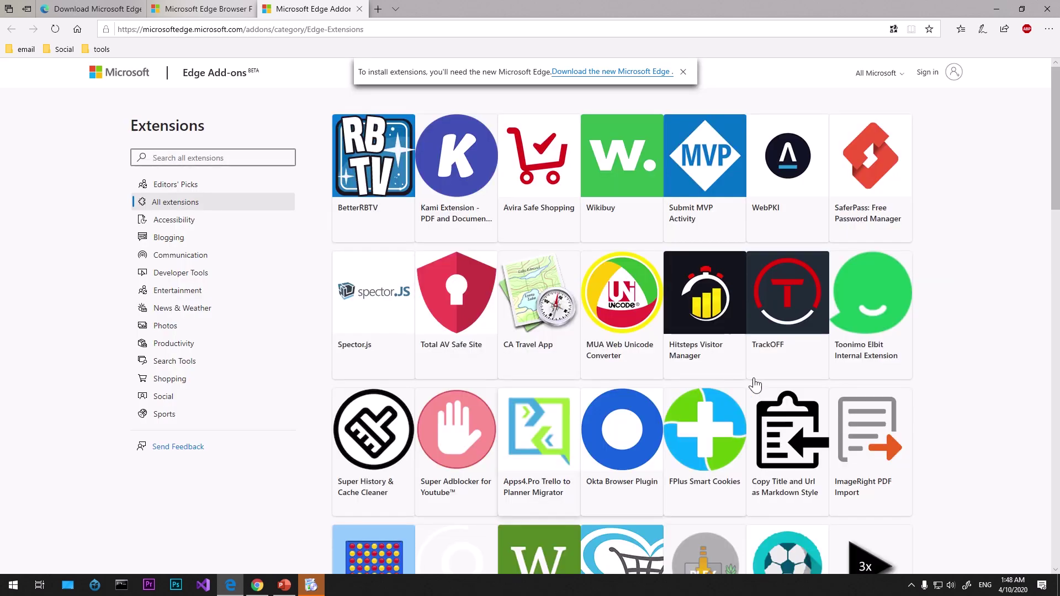
Scroll the extensions grid, then bring up the Edge installer and wait for installation to finish
scroll(752, 384, "down", 10)
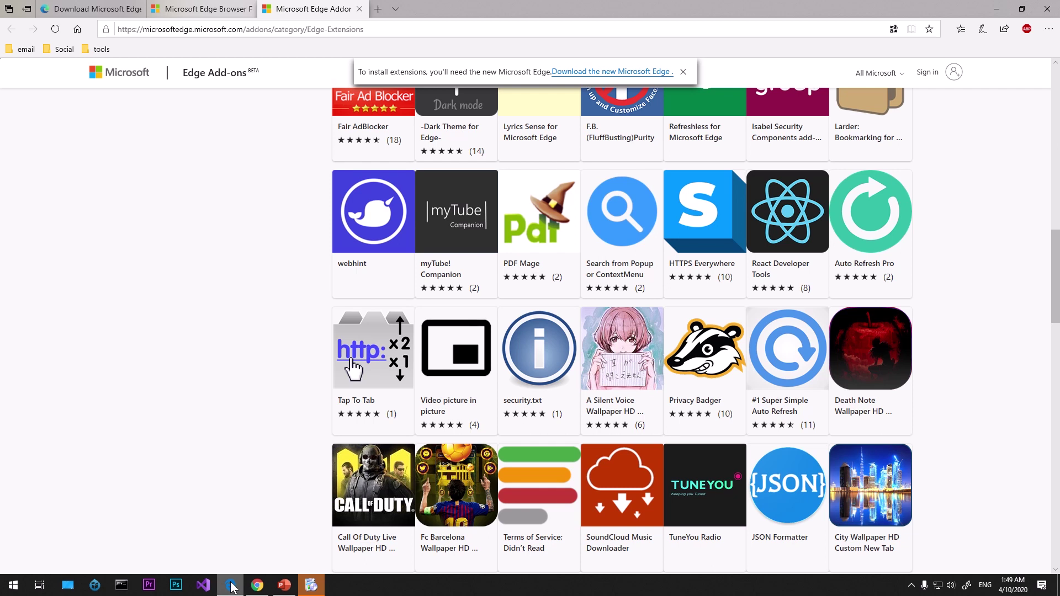
left_click(312, 586)
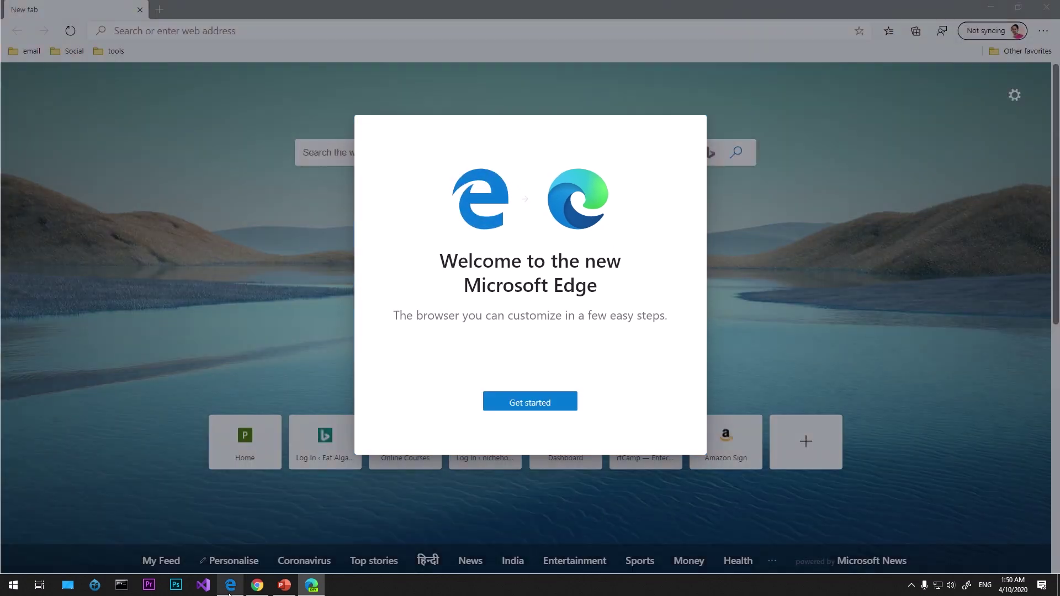
Choose Get started on the 'Welcome to the new Microsoft Edge' dialog
mouse_move(229, 593)
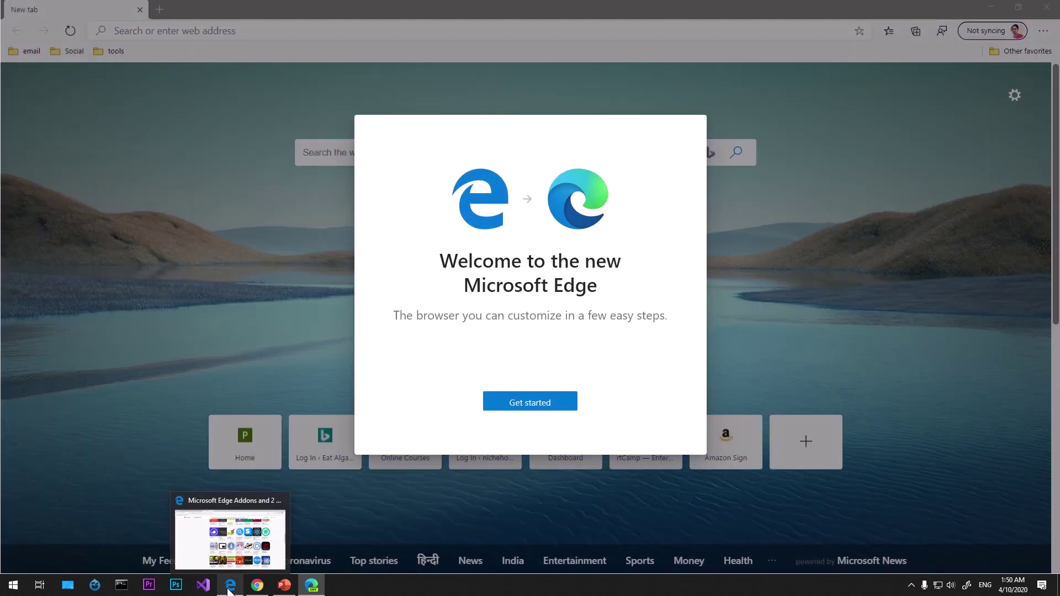
left_click(514, 405)
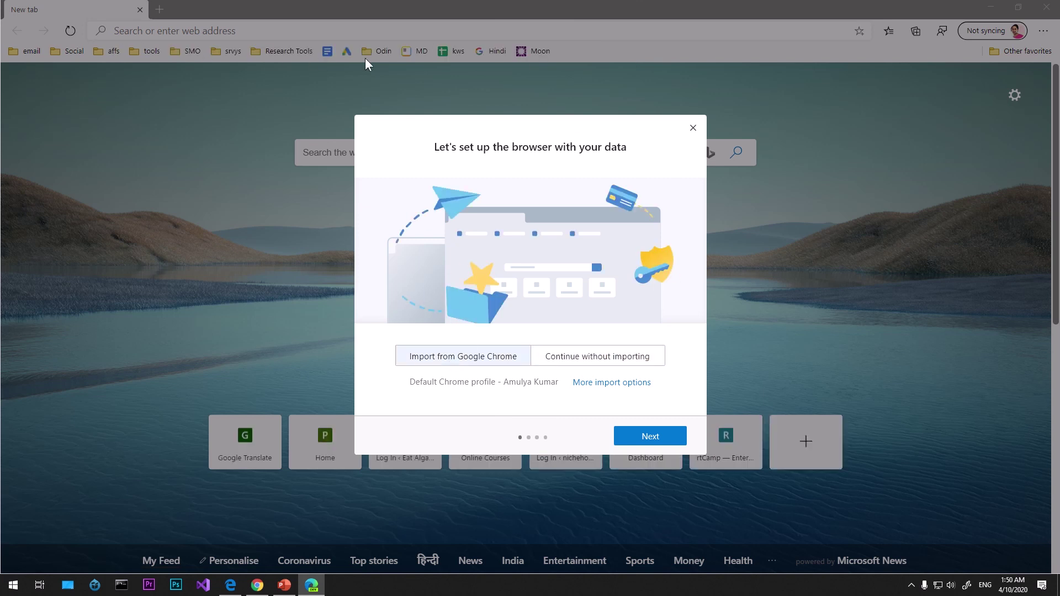
Keep the Chrome import and choose the Inspirational new tab layout after previewing Informational and Focused
left_click(655, 435)
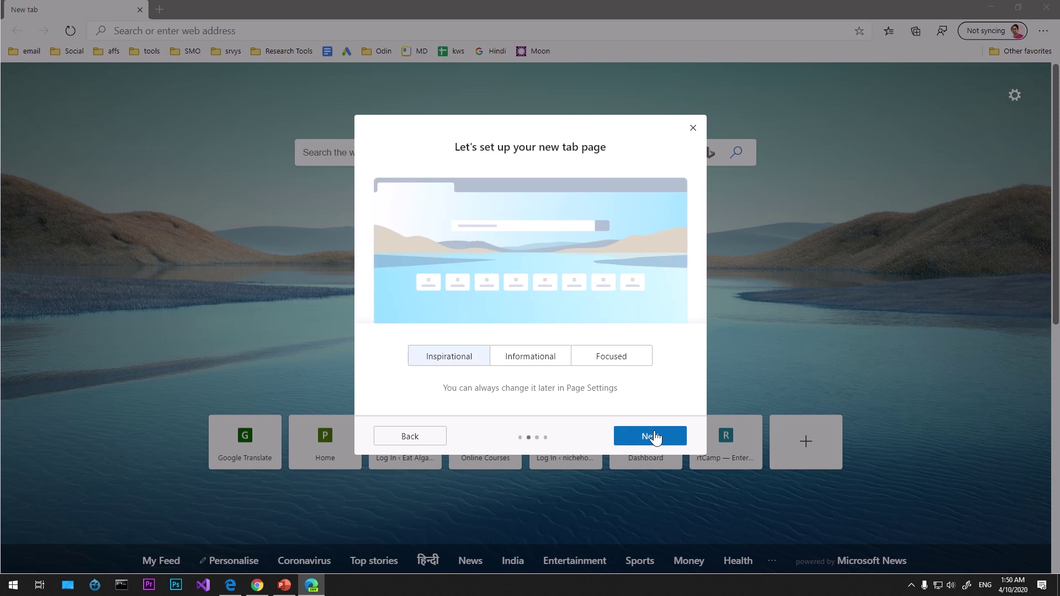
left_click(537, 362)
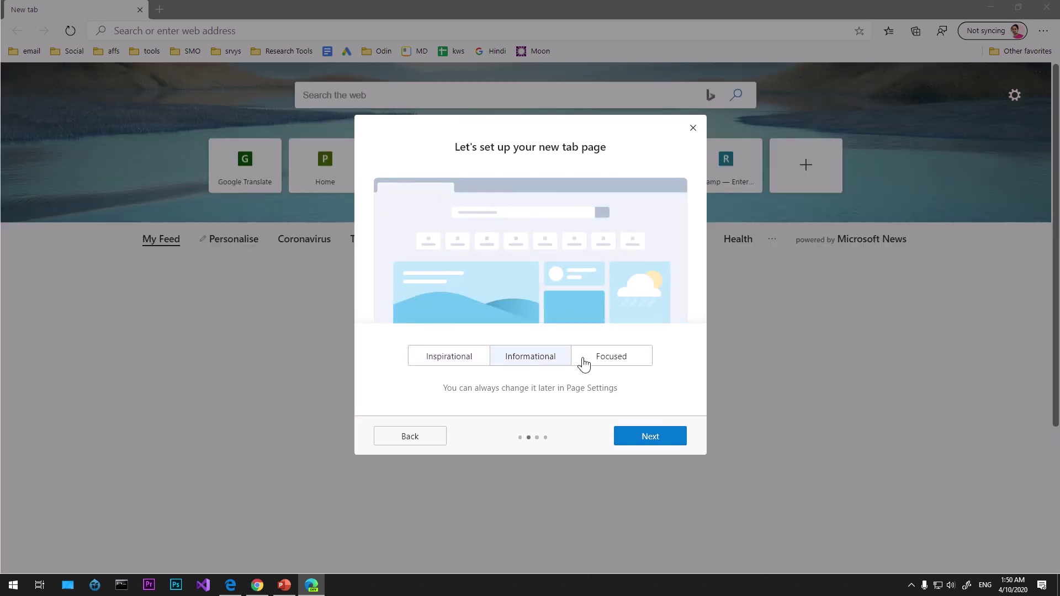
left_click(584, 364)
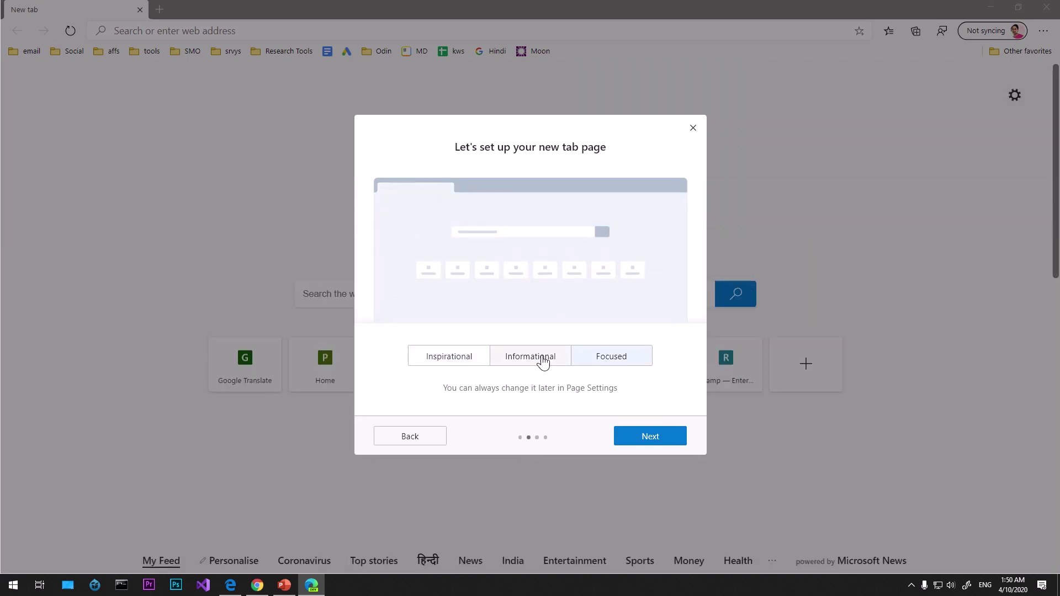
left_click(544, 362)
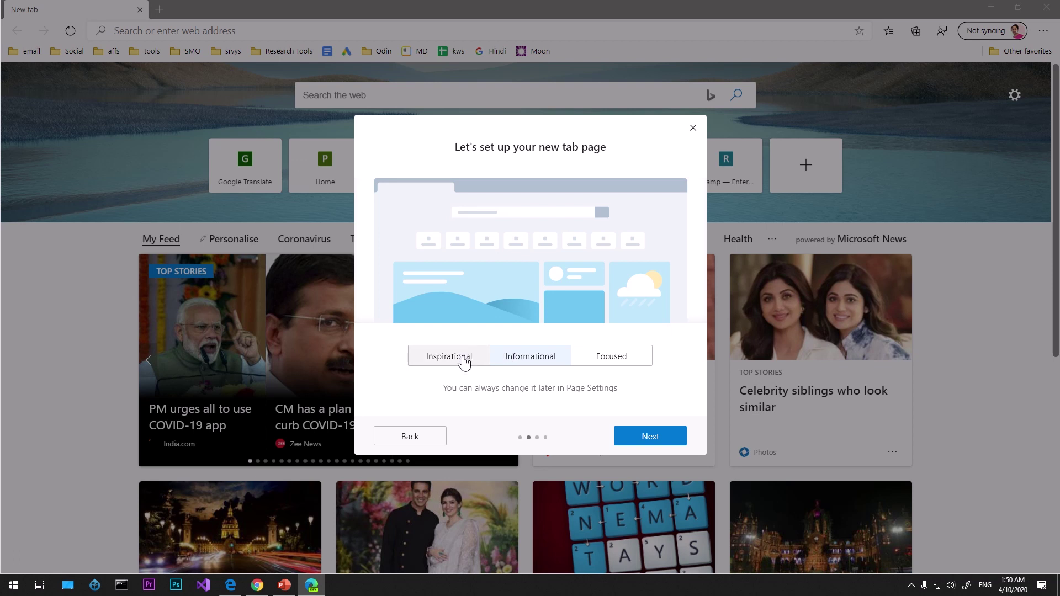
left_click(464, 362)
left_click(525, 365)
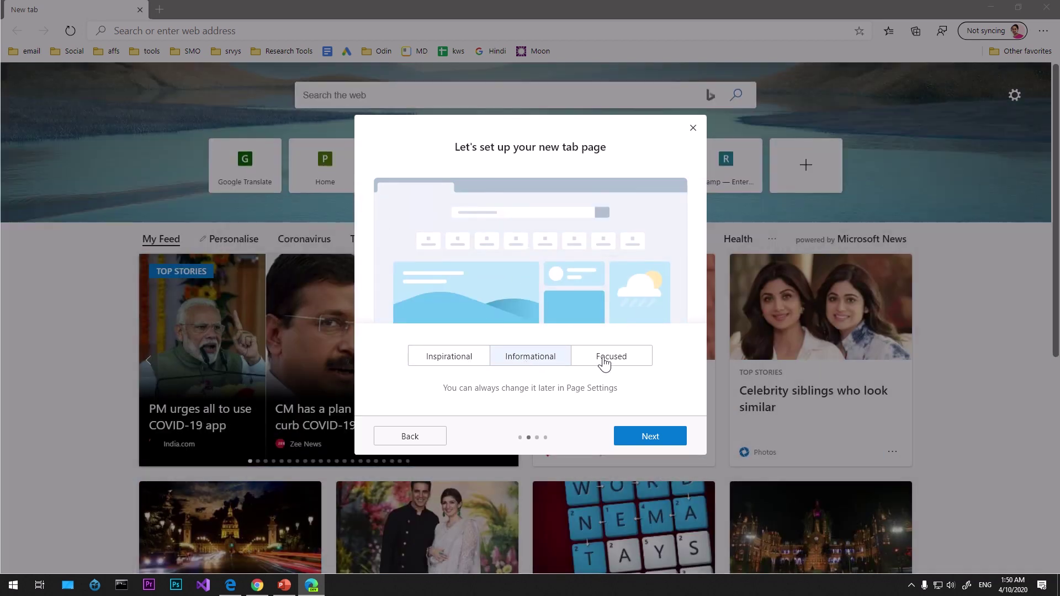
left_click(604, 364)
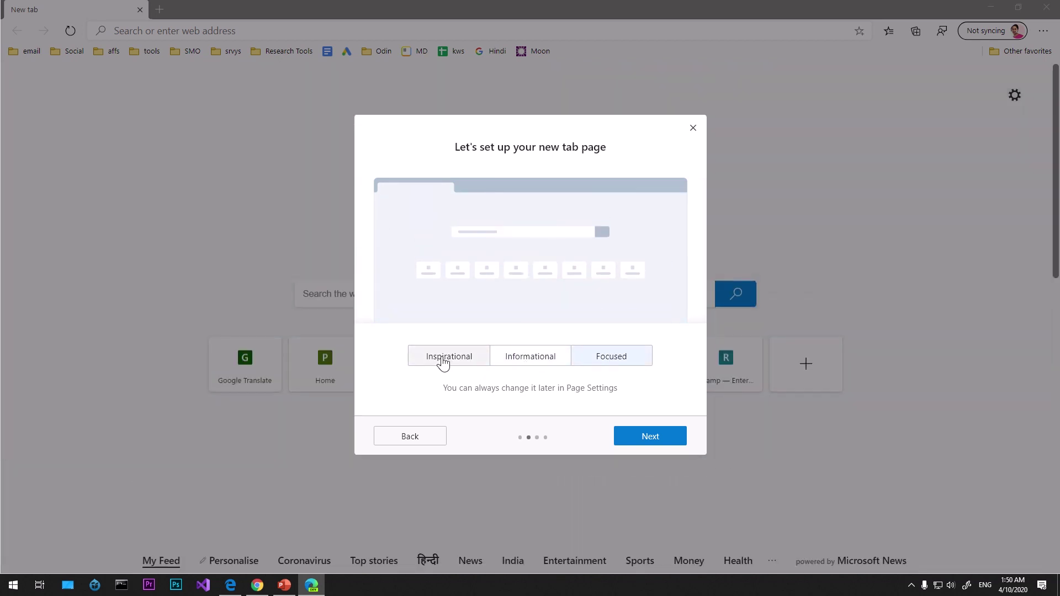
left_click(443, 361)
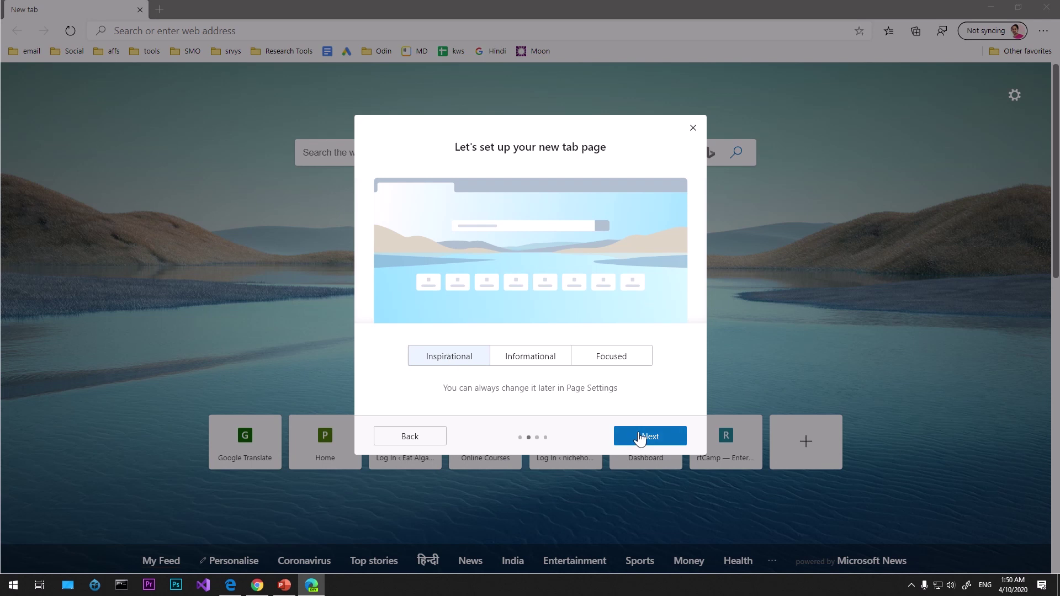
Confirm the layout, keep sync and personalization on, and finish setup
left_click(641, 437)
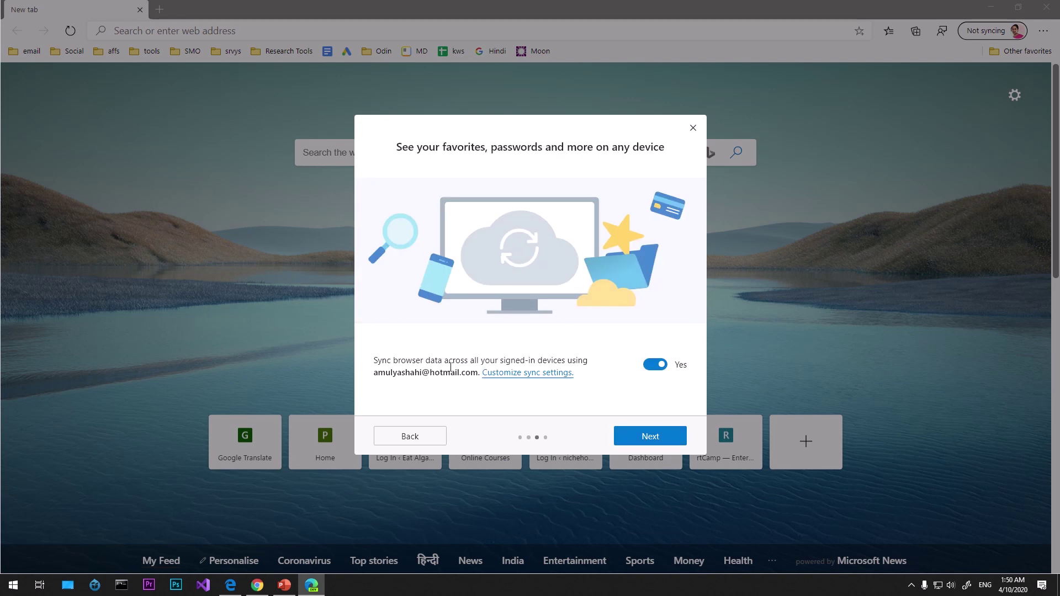
left_click(633, 437)
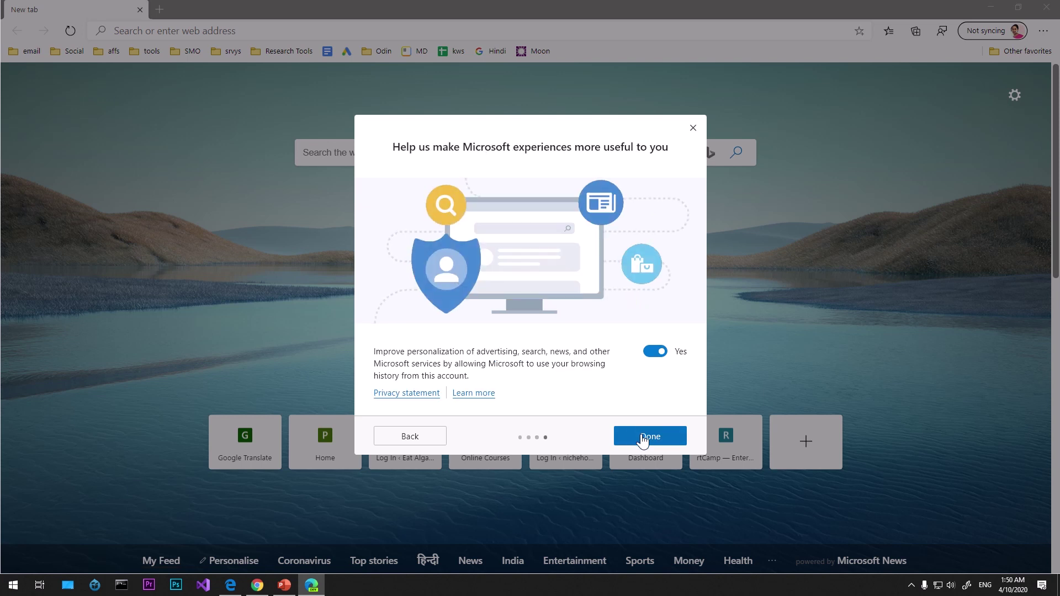
left_click(645, 438)
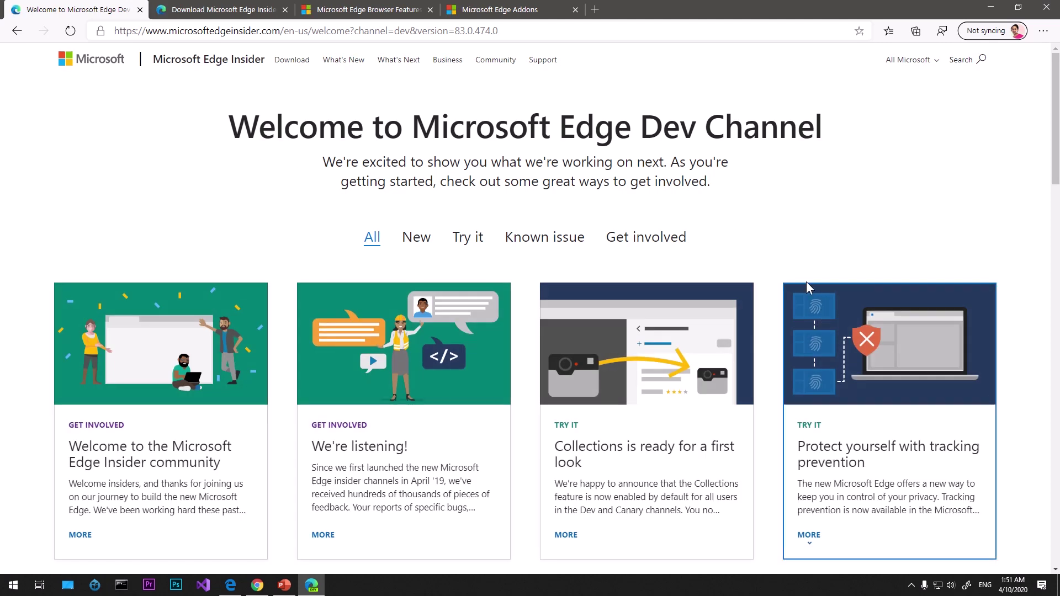
Close the Edge Browser Features and Download Microsoft Edge Insider tabs
scroll(743, 244, "down", 1)
scroll(743, 244, "down", 10)
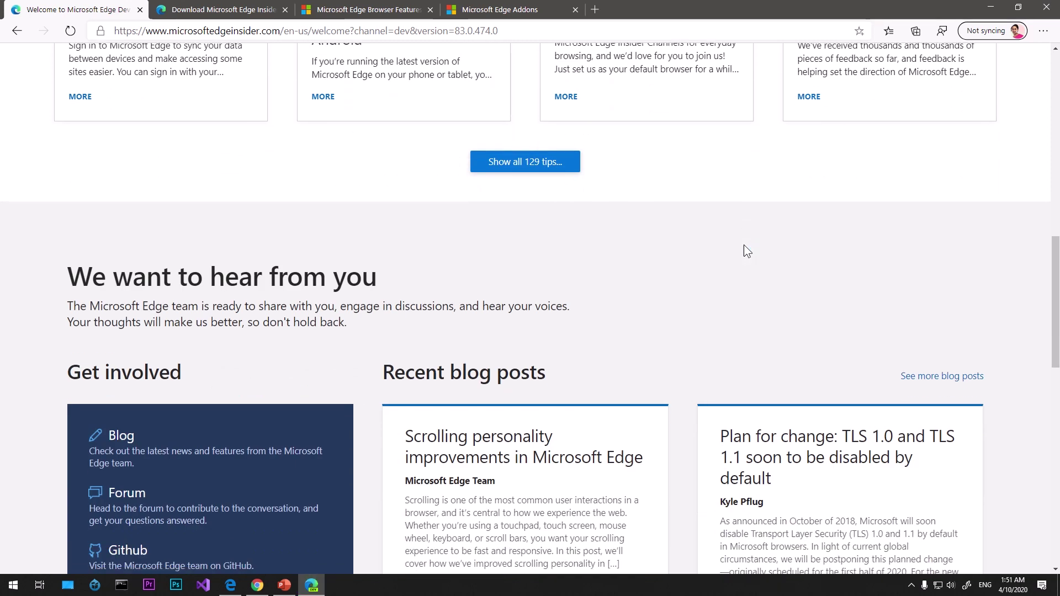
scroll(744, 244, "down", 10)
scroll(743, 244, "up", 20)
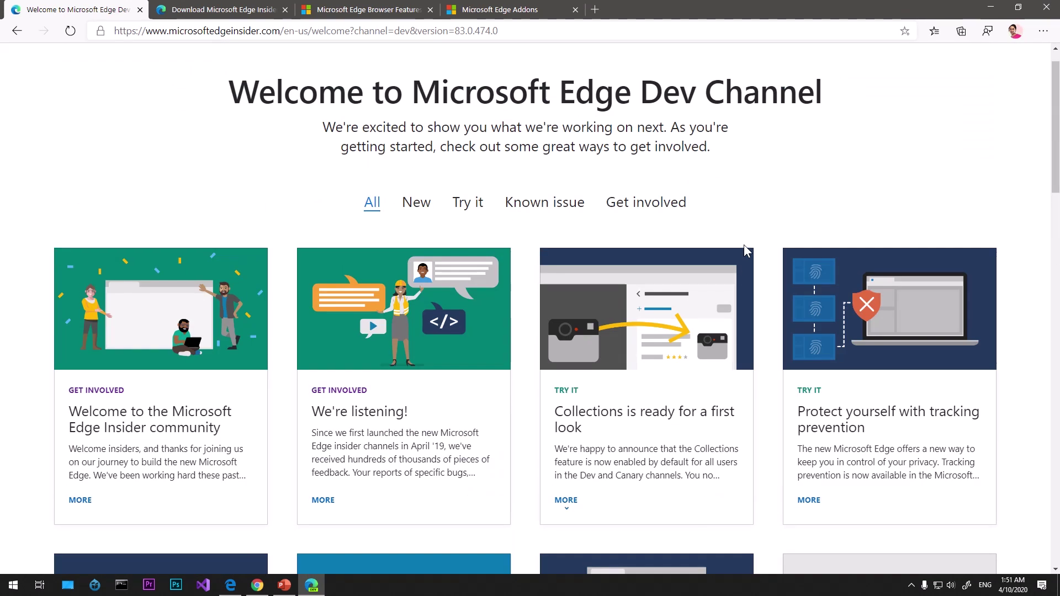
left_click(203, 12)
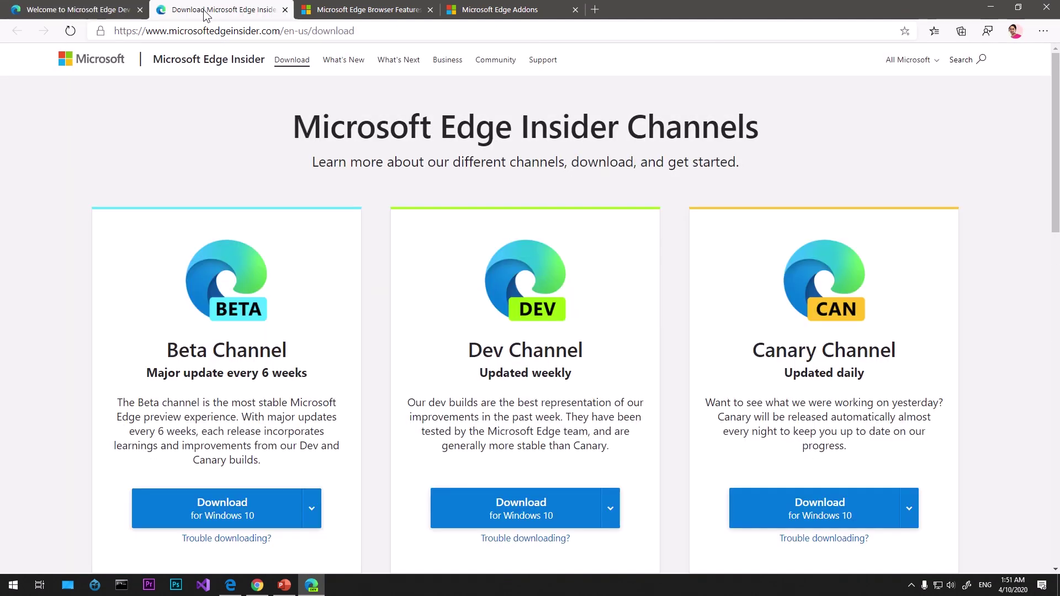
left_click(316, 12)
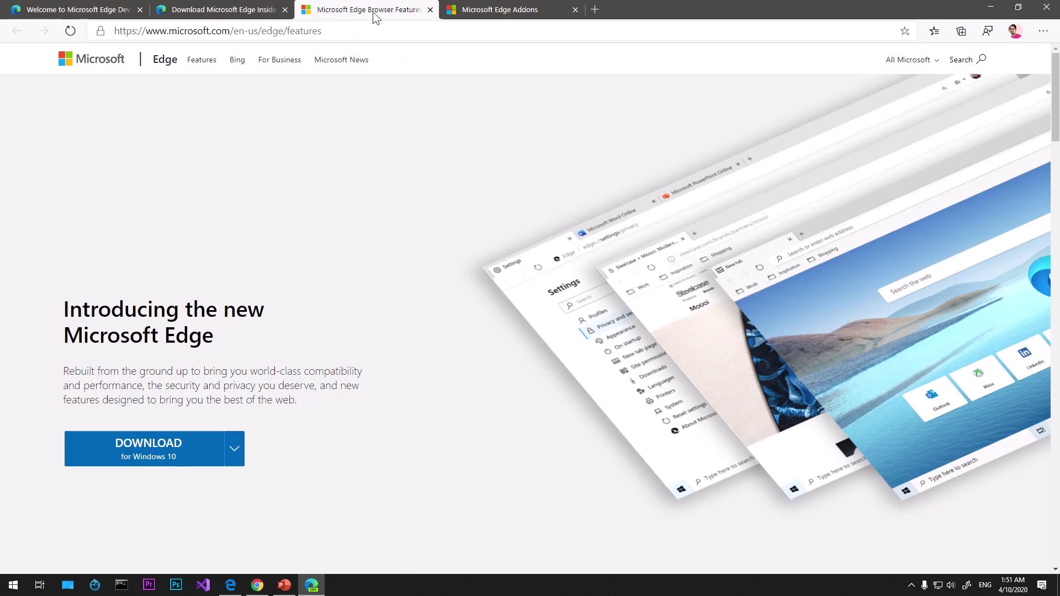
left_click(430, 10)
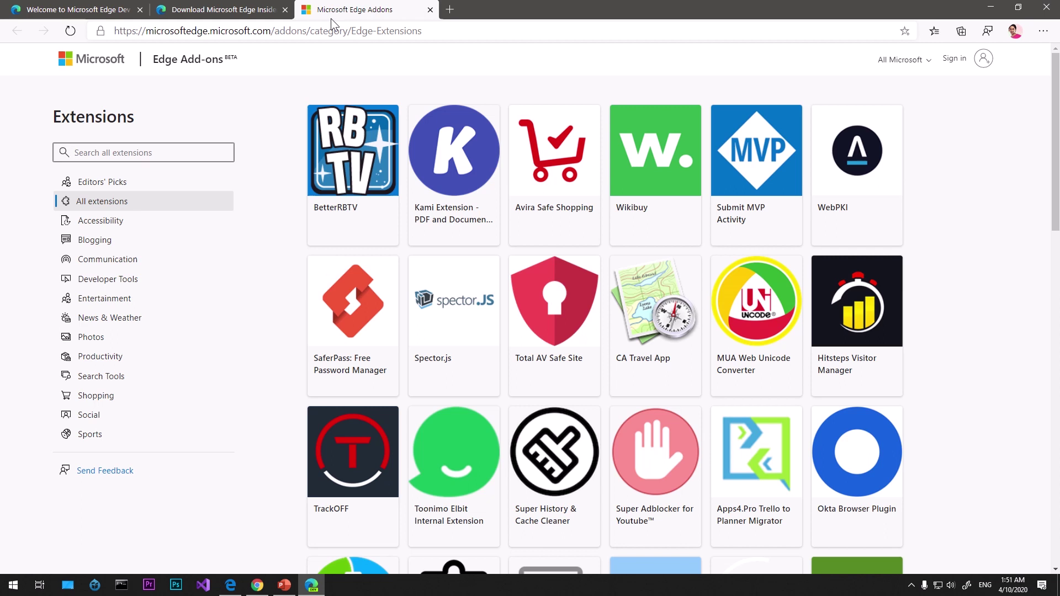
left_click(291, 11)
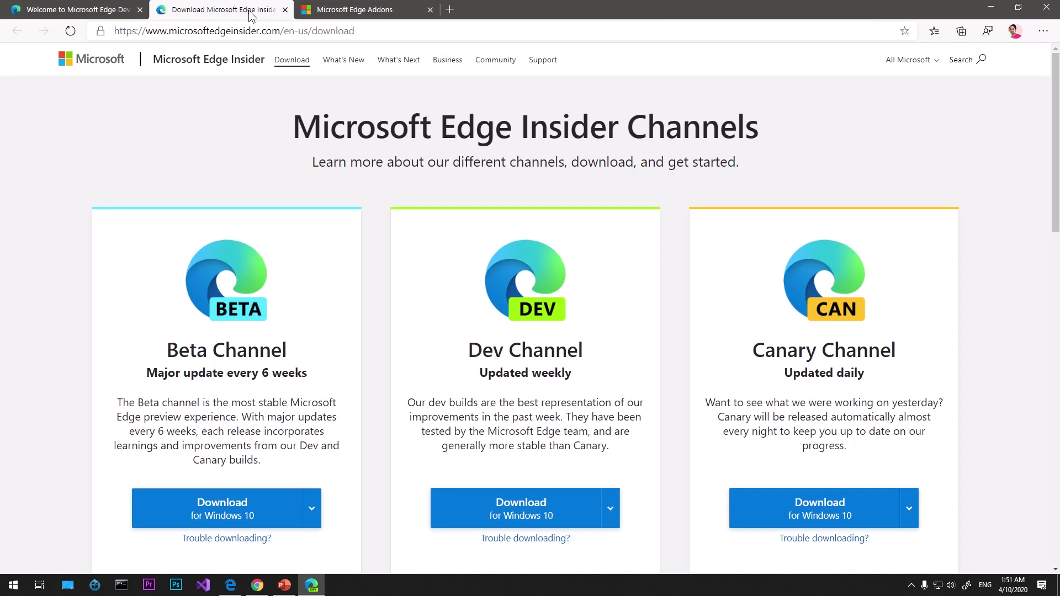
left_click(285, 11)
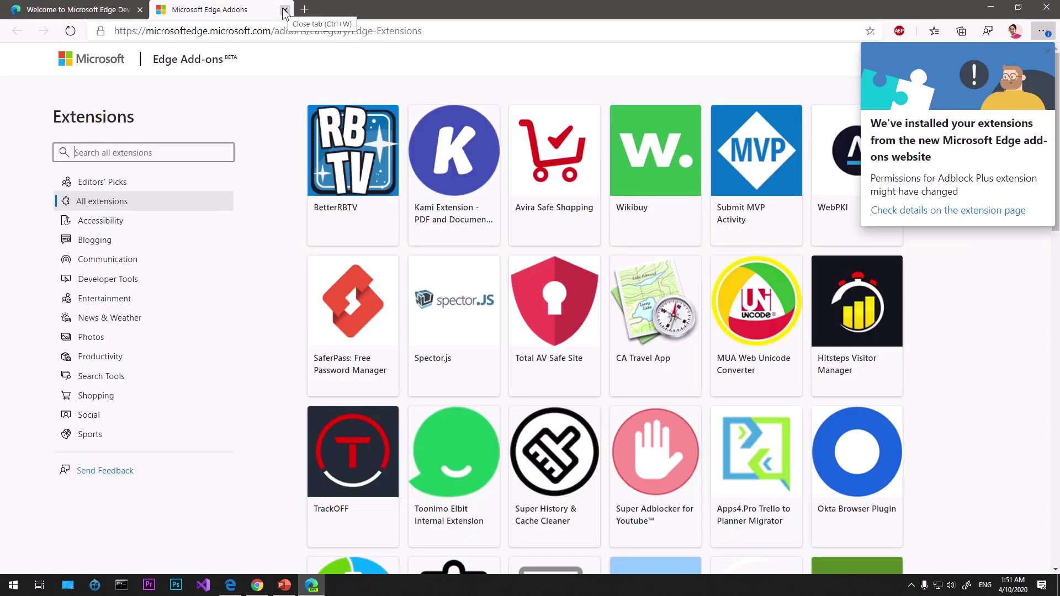